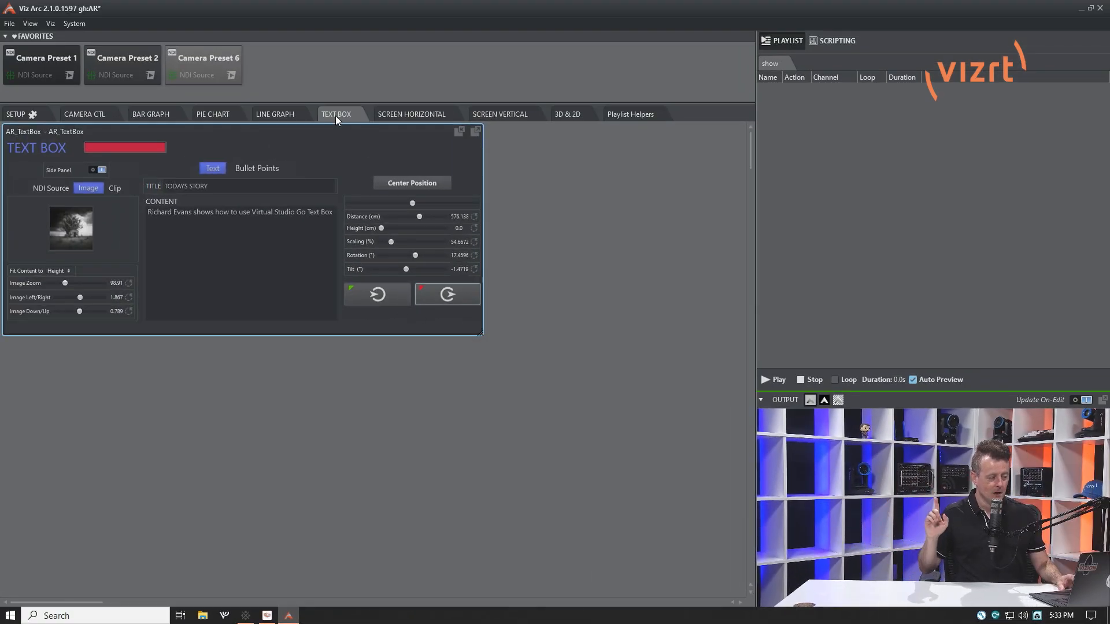
# Animate the text box into the output and change its color to light blue
pyautogui.click(372, 297)
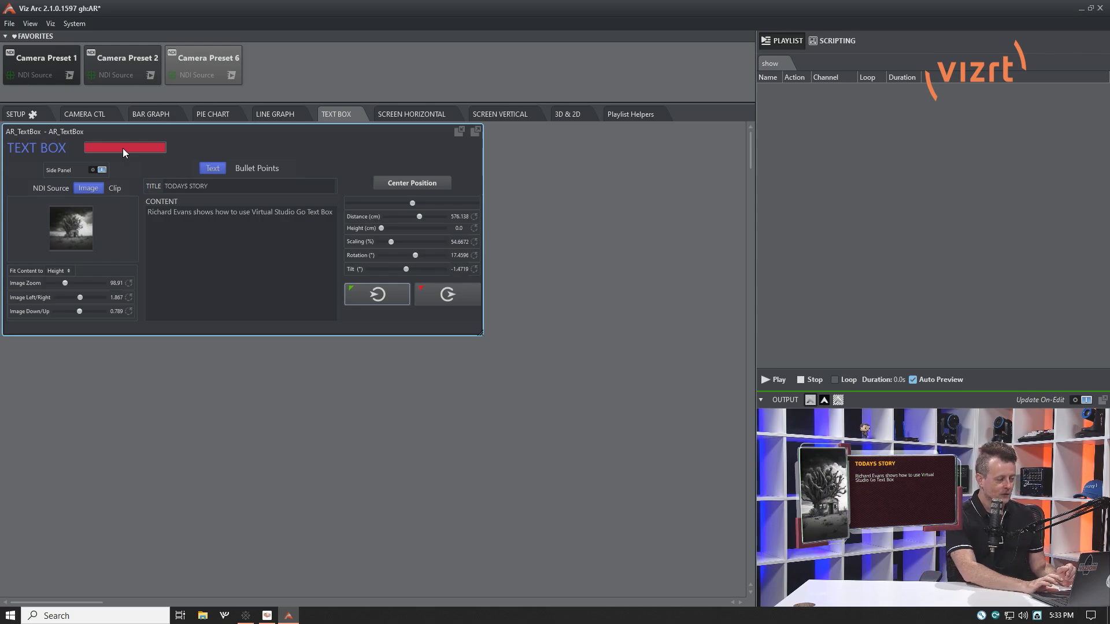
pyautogui.click(142, 148)
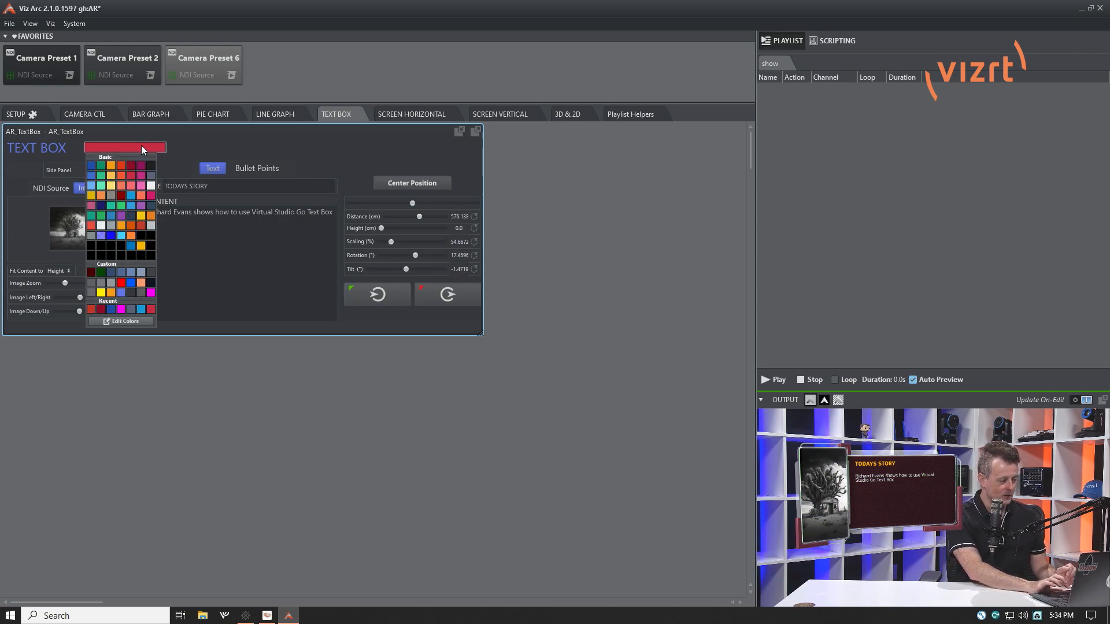
pyautogui.click(91, 185)
pyautogui.click(217, 133)
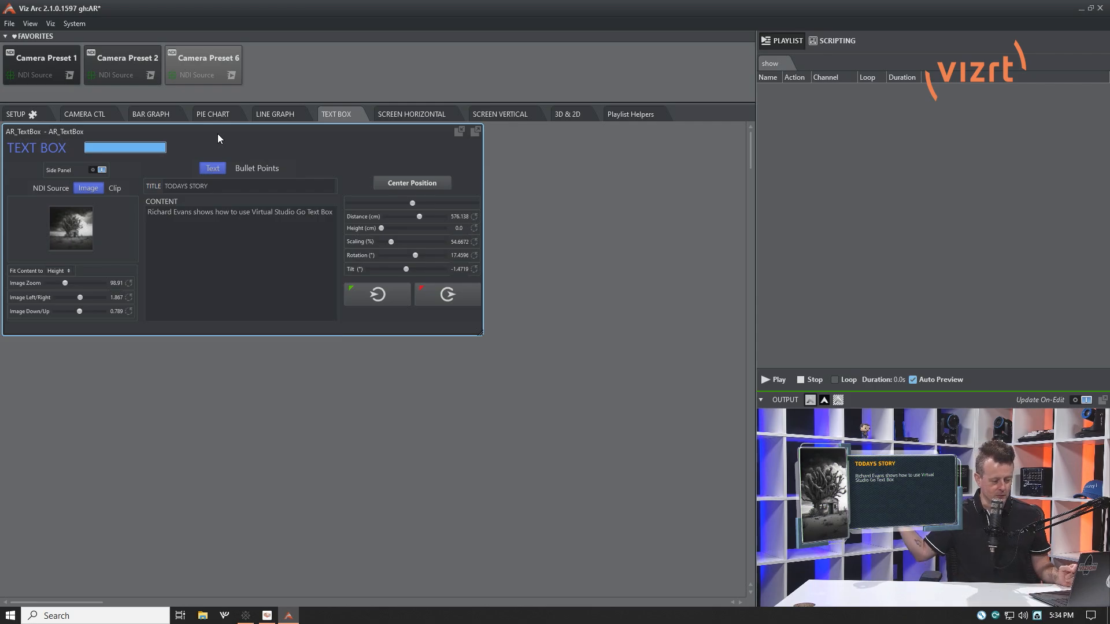
# Turn the text box's side panel off and back on
pyautogui.click(93, 170)
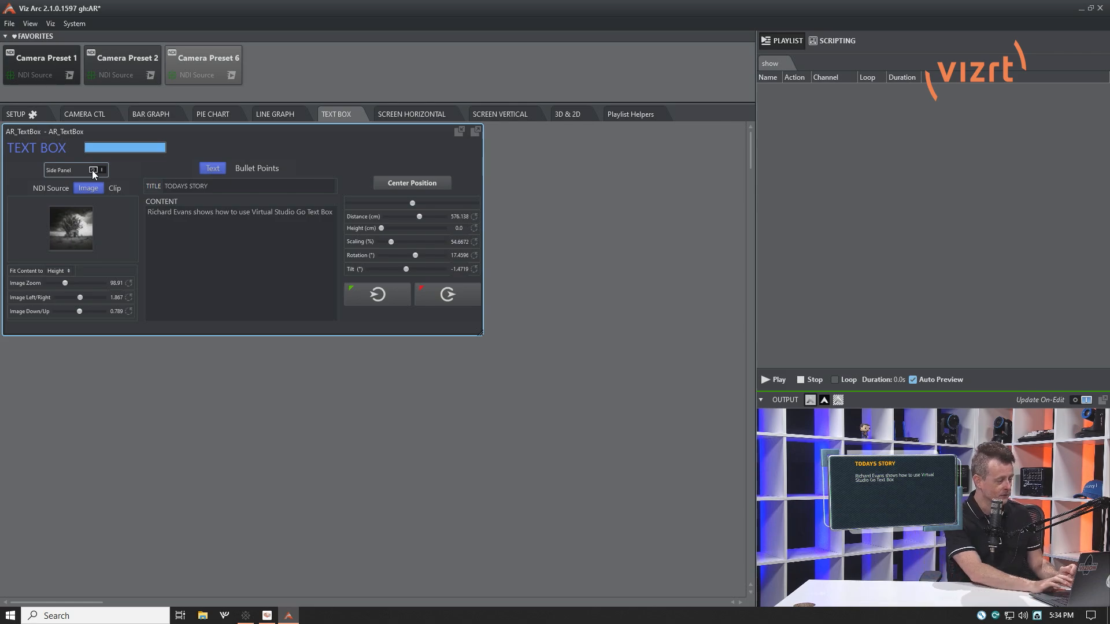
pyautogui.click(102, 169)
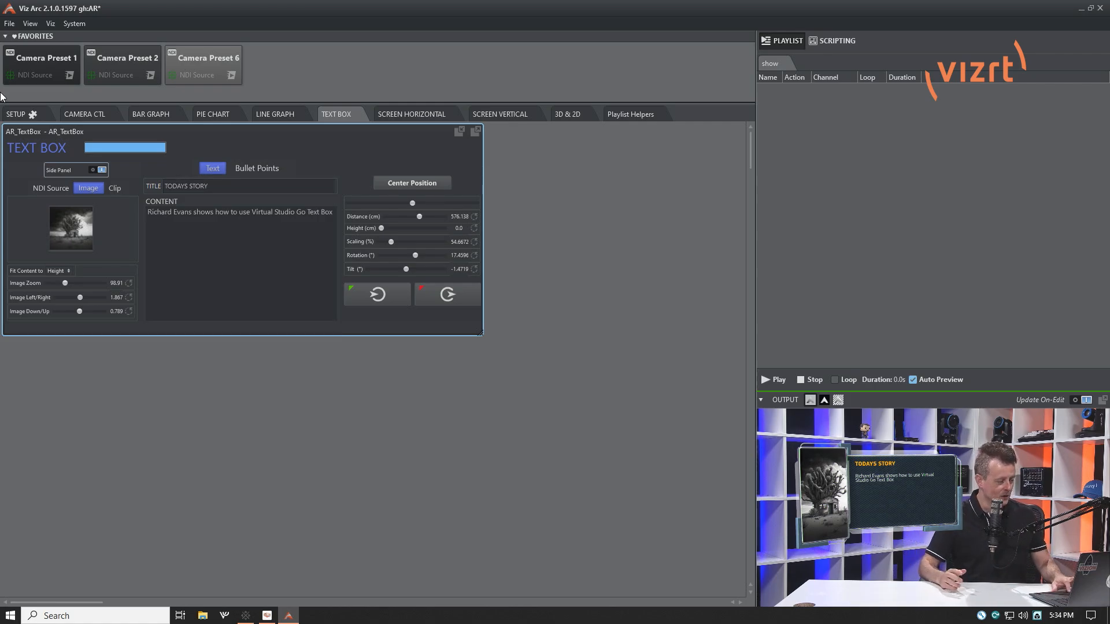
# Switch the content from text to Bullet Points, reveal the bullets in the output, and reset them
pyautogui.click(207, 250)
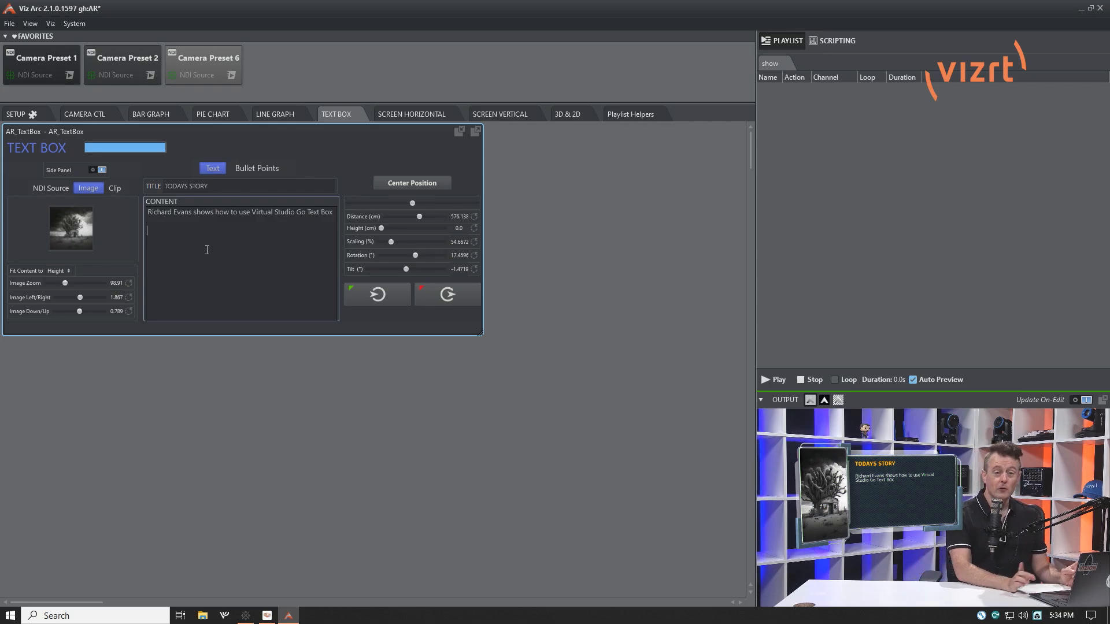
pyautogui.click(267, 168)
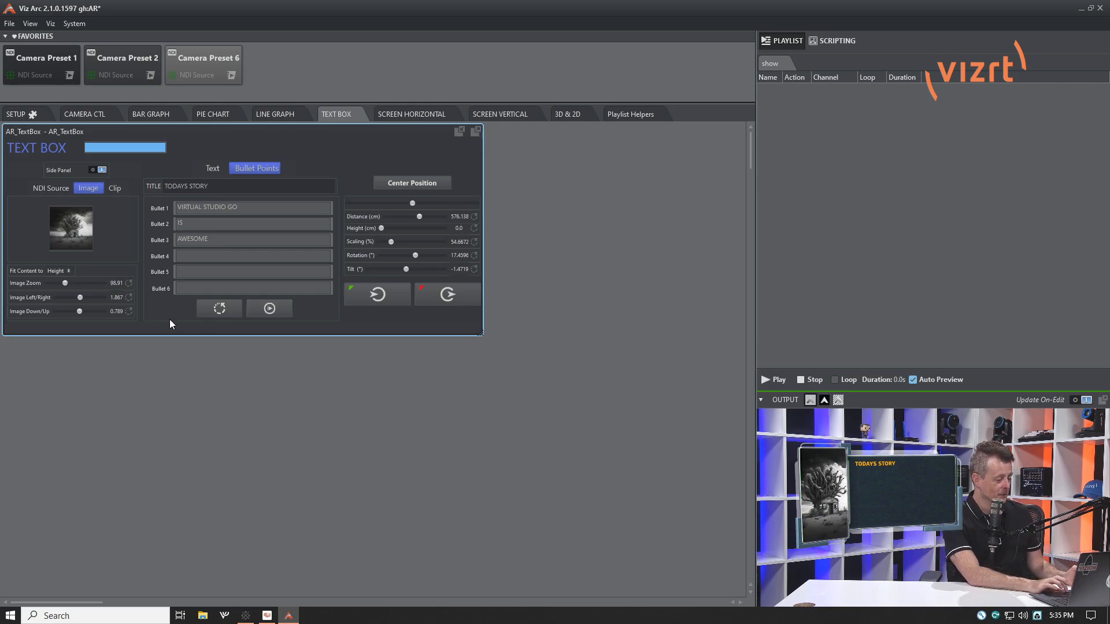
pyautogui.click(274, 311)
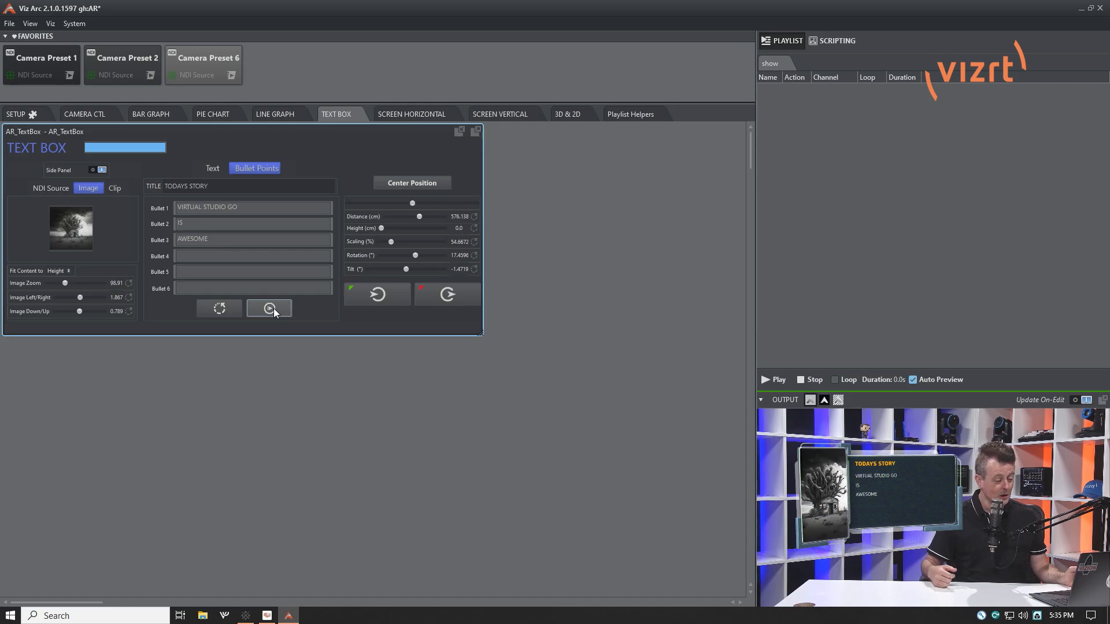
pyautogui.click(215, 309)
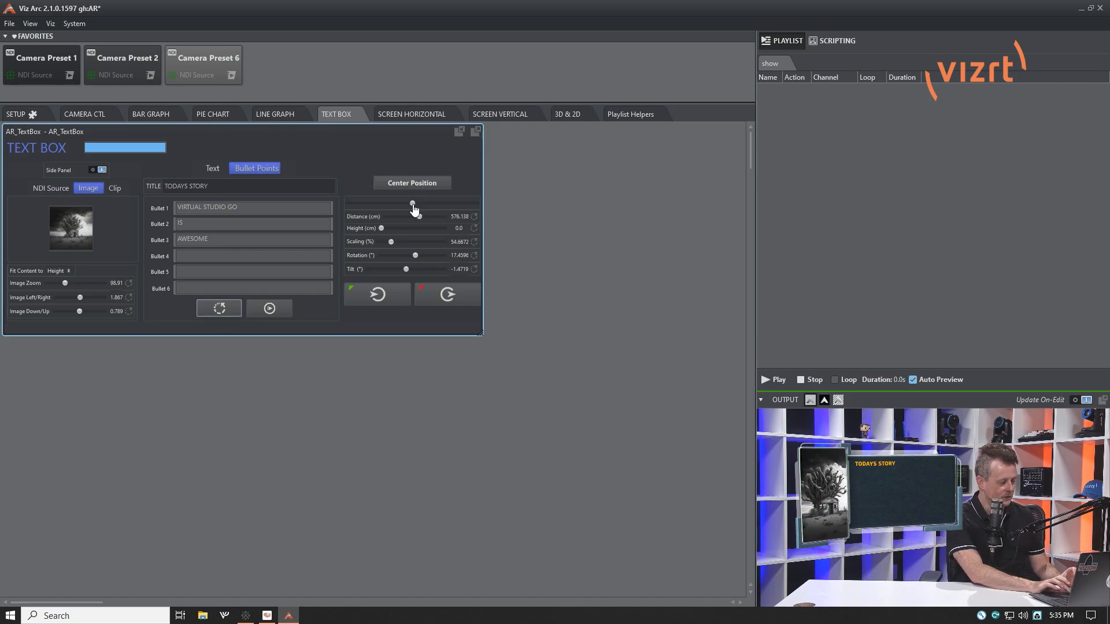
# Shift the text box away from the presenter, set distance to about 594 cm, rotation 17.54° and tilt 1.74°, and reveal the bullets
pyautogui.moveTo(413, 206)
pyautogui.mouseDown()
pyautogui.moveTo(403, 207)
pyautogui.moveTo(413, 207)
pyautogui.mouseUp()
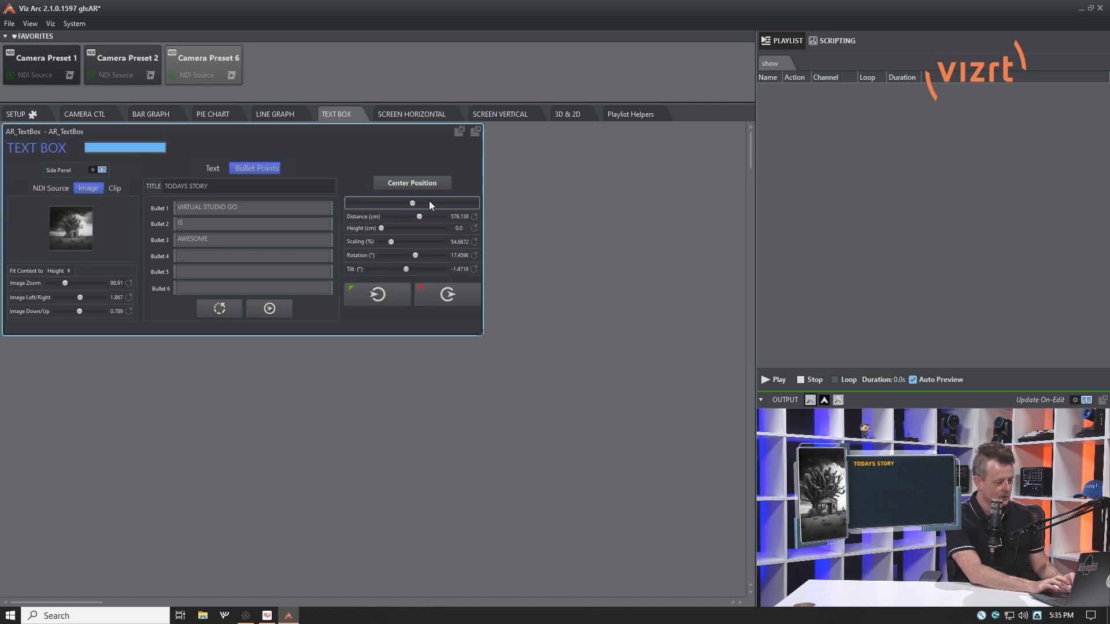
pyautogui.moveTo(413, 206); pyautogui.dragTo(404, 203)
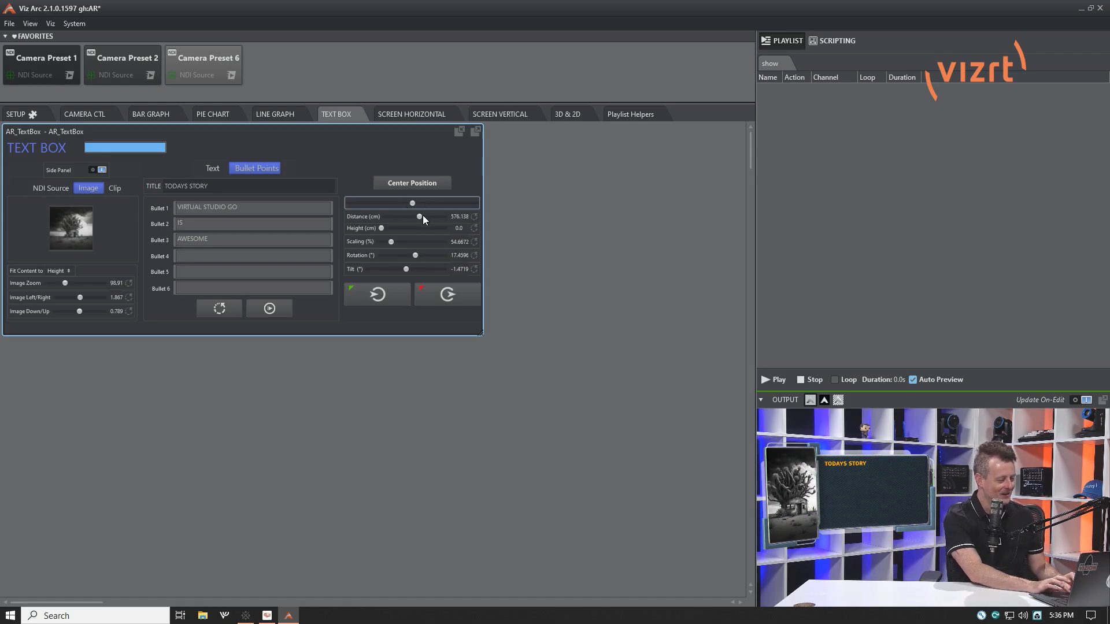
pyautogui.moveTo(422, 216); pyautogui.dragTo(424, 217)
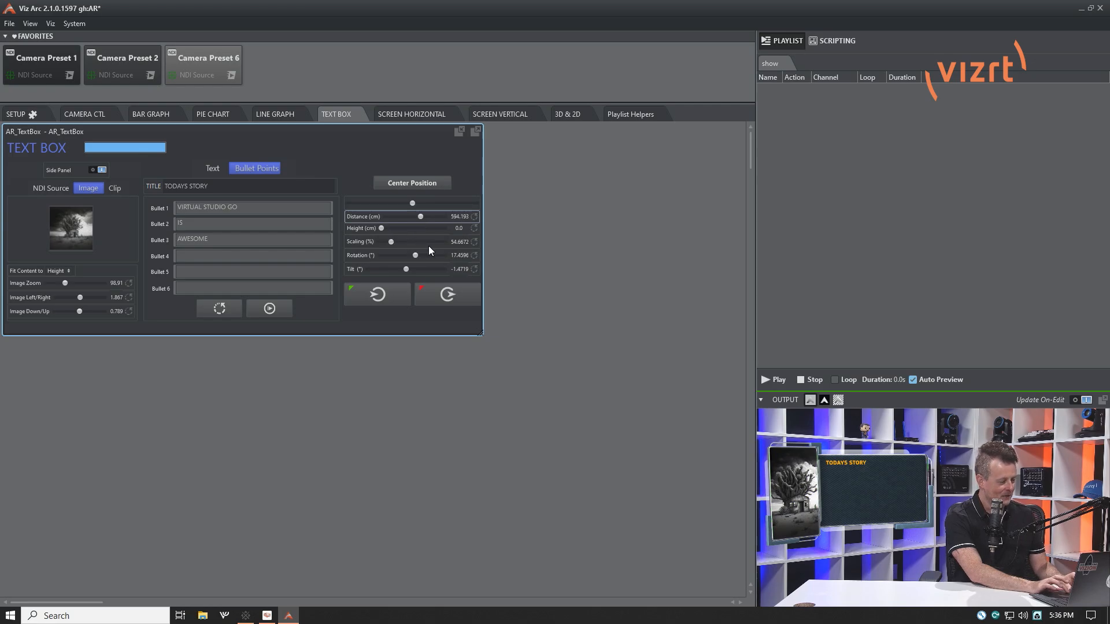
pyautogui.moveTo(418, 259); pyautogui.dragTo(417, 261)
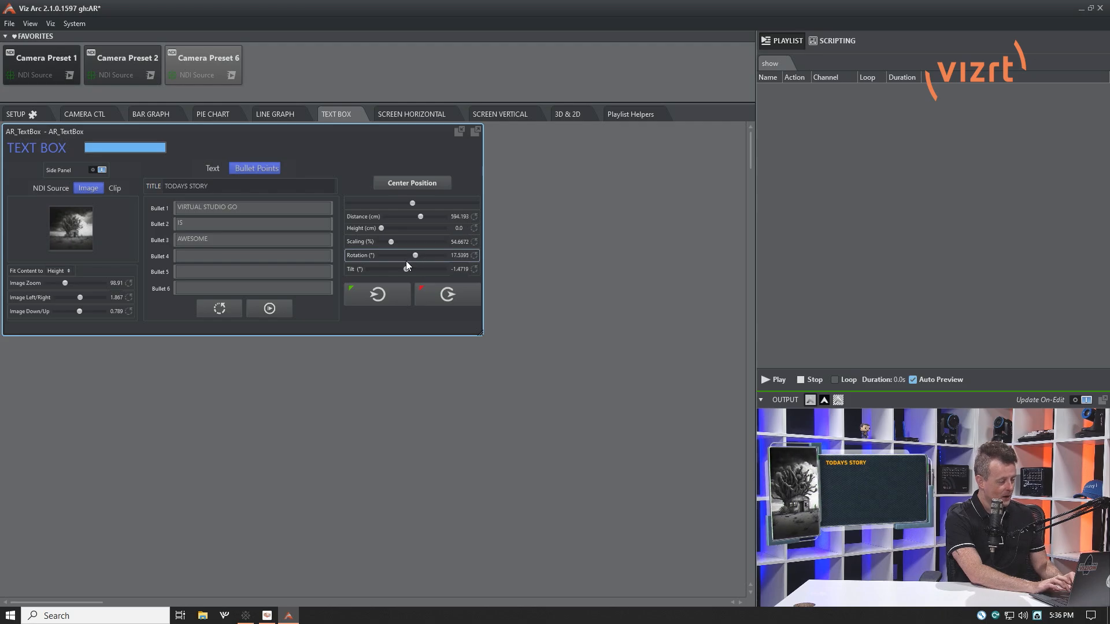
pyautogui.moveTo(407, 270)
pyautogui.mouseDown()
pyautogui.moveTo(418, 272)
pyautogui.moveTo(390, 271)
pyautogui.moveTo(408, 273)
pyautogui.mouseUp()
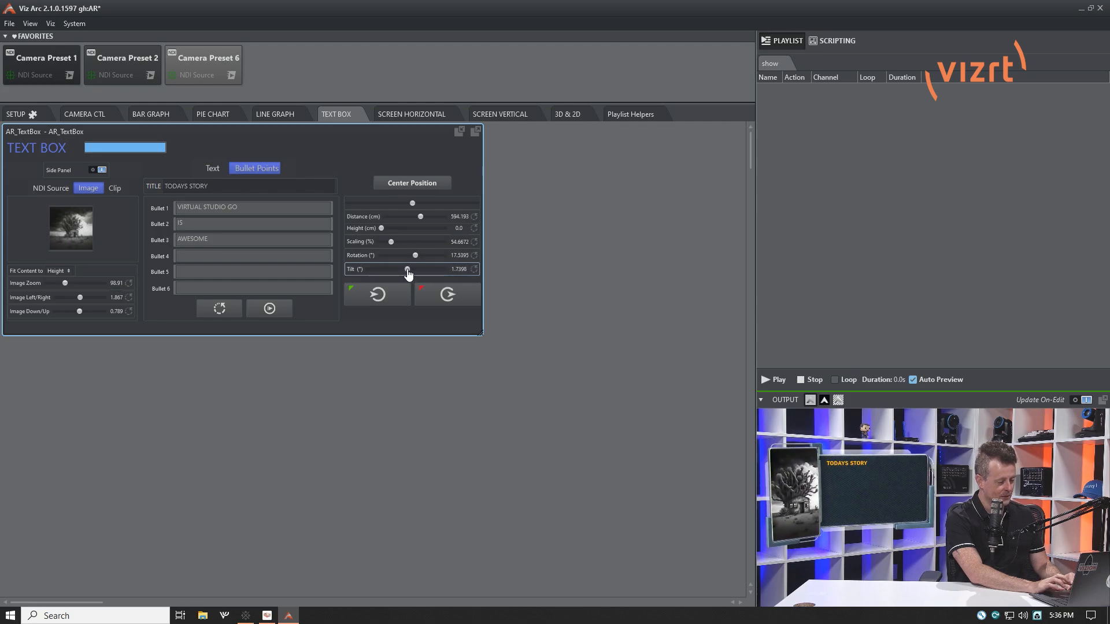
pyautogui.click(266, 310)
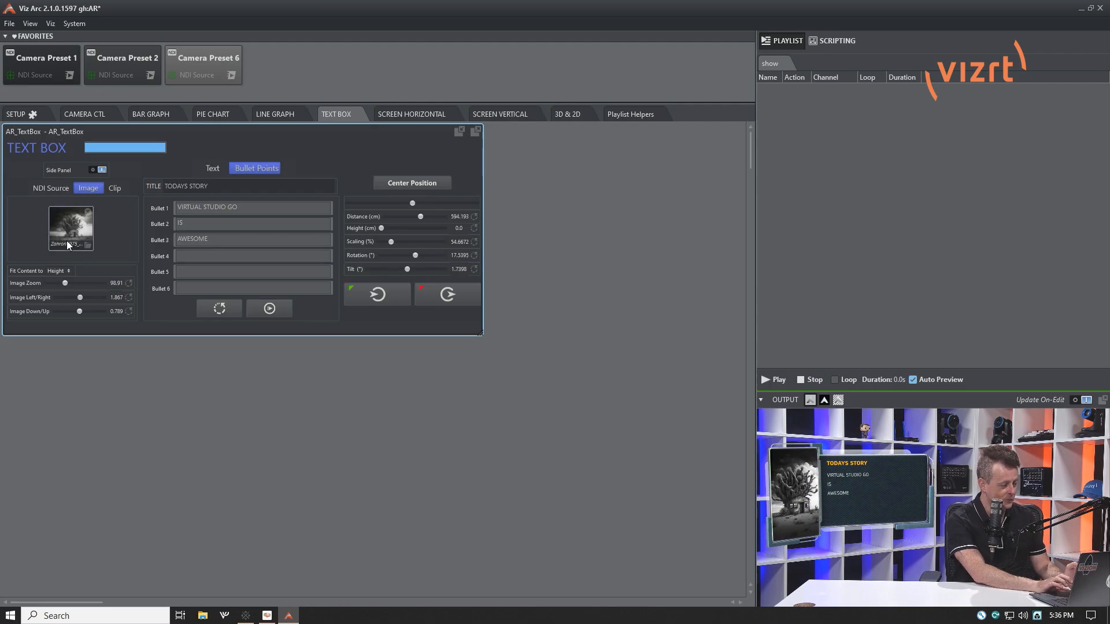
# Browse for a side panel image, cancel the selection, and set the image zoom to about 104.8
pyautogui.click(87, 246)
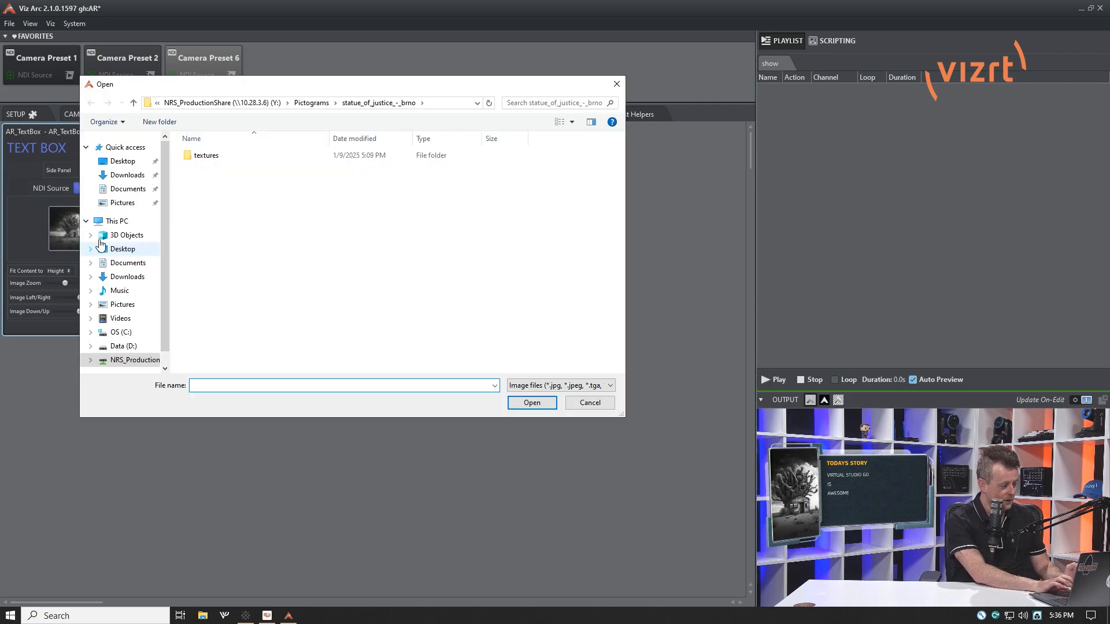
pyautogui.click(599, 408)
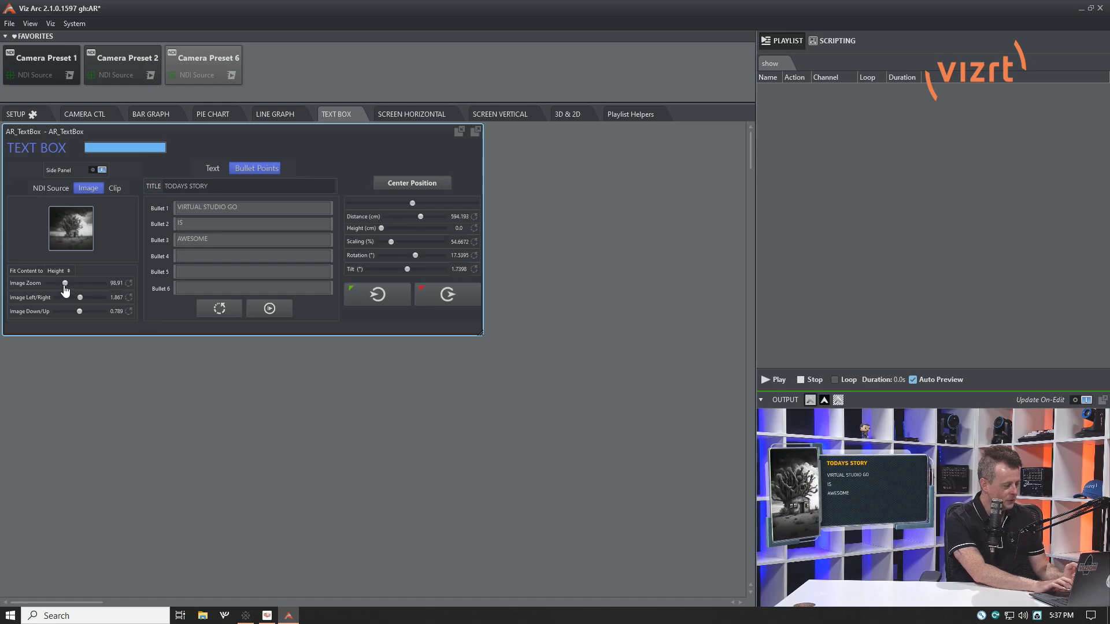
pyautogui.moveTo(65, 284); pyautogui.dragTo(95, 302)
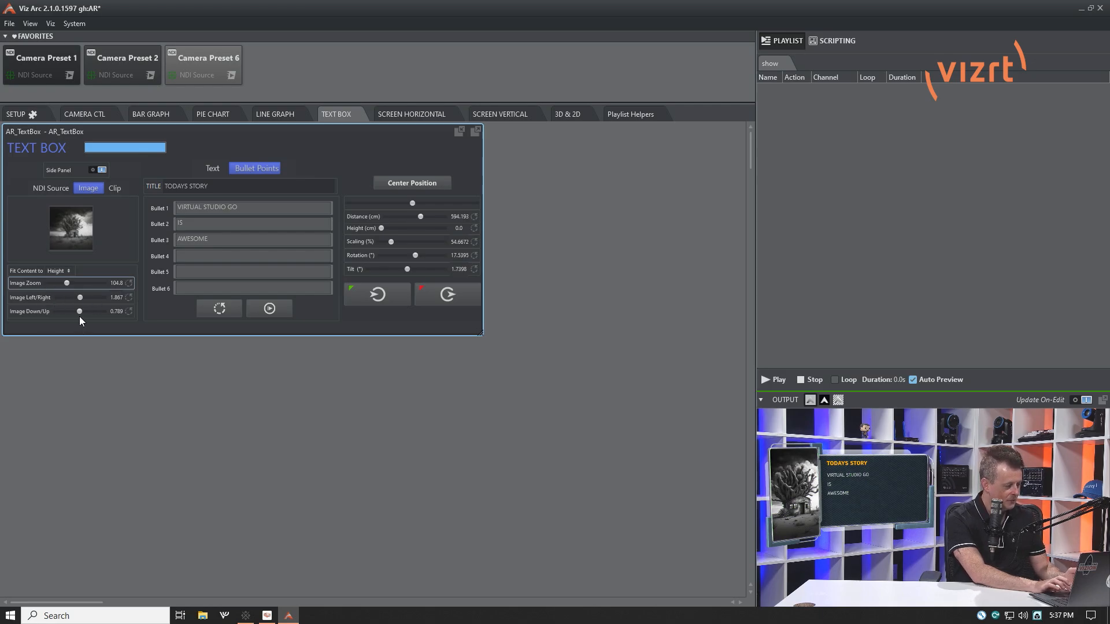
# Try fitting the side panel image to Width, and return the fit setting to Height
pyautogui.click(57, 270)
pyautogui.click(62, 280)
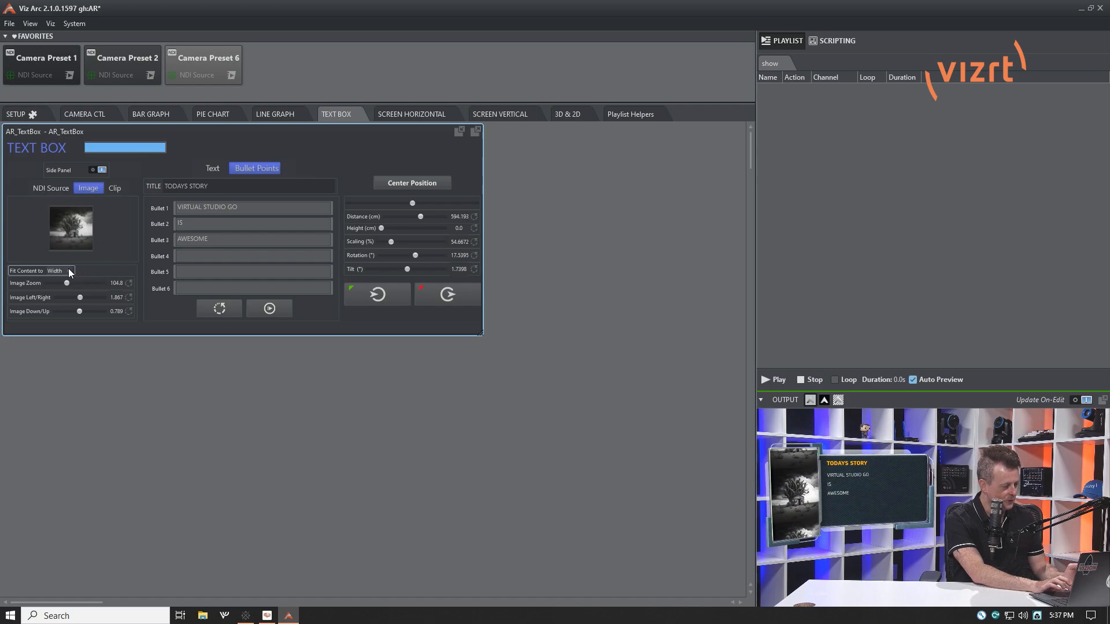
pyautogui.click(63, 287)
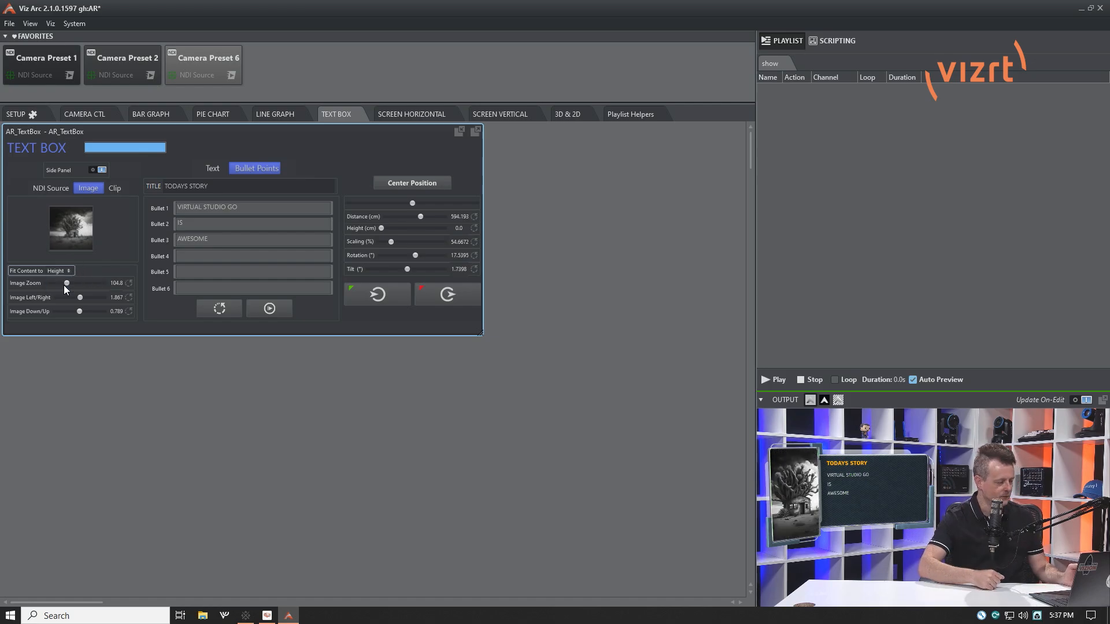
# Preview the Clip option for the side panel, switch it to NDI Source, refresh the sources and keep ITP-NC2-01 (Chan 1)
pyautogui.click(114, 189)
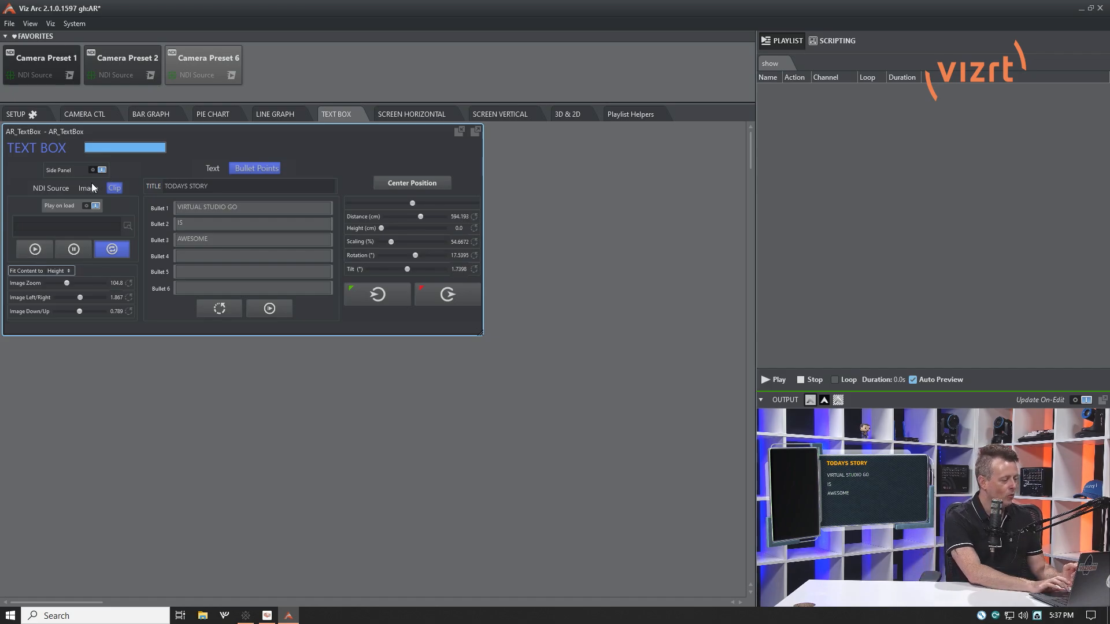
pyautogui.click(51, 189)
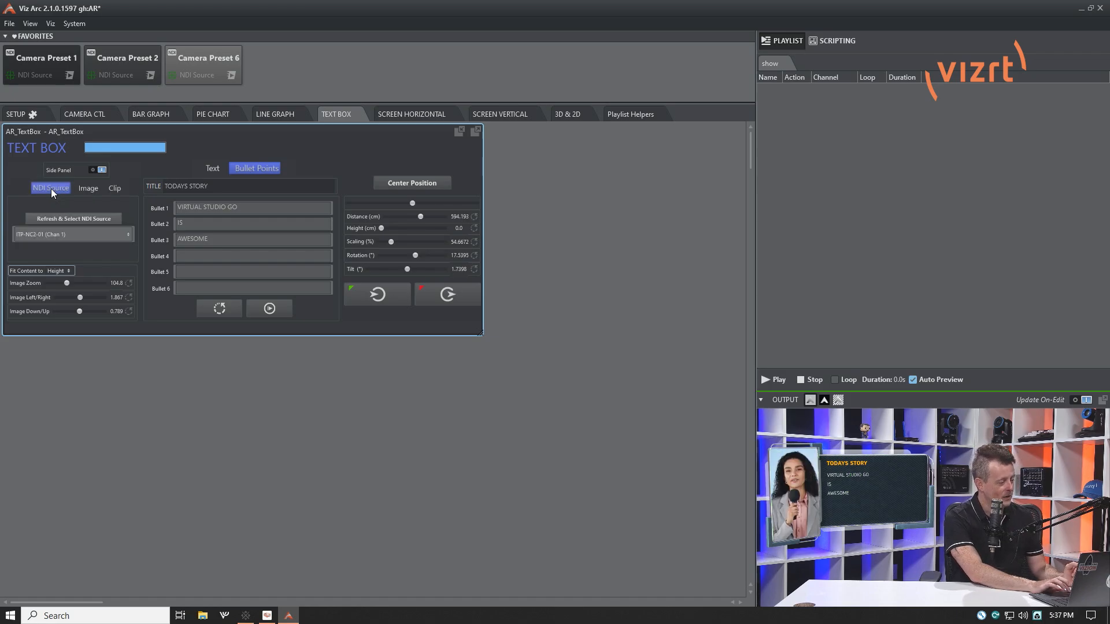
pyautogui.click(79, 219)
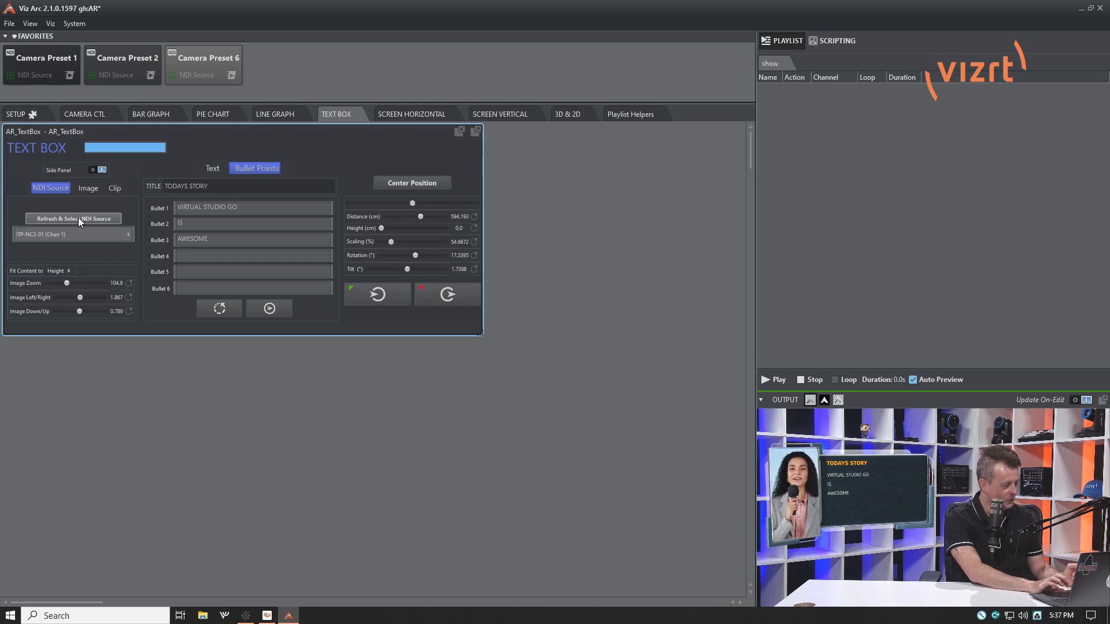
pyautogui.click(114, 235)
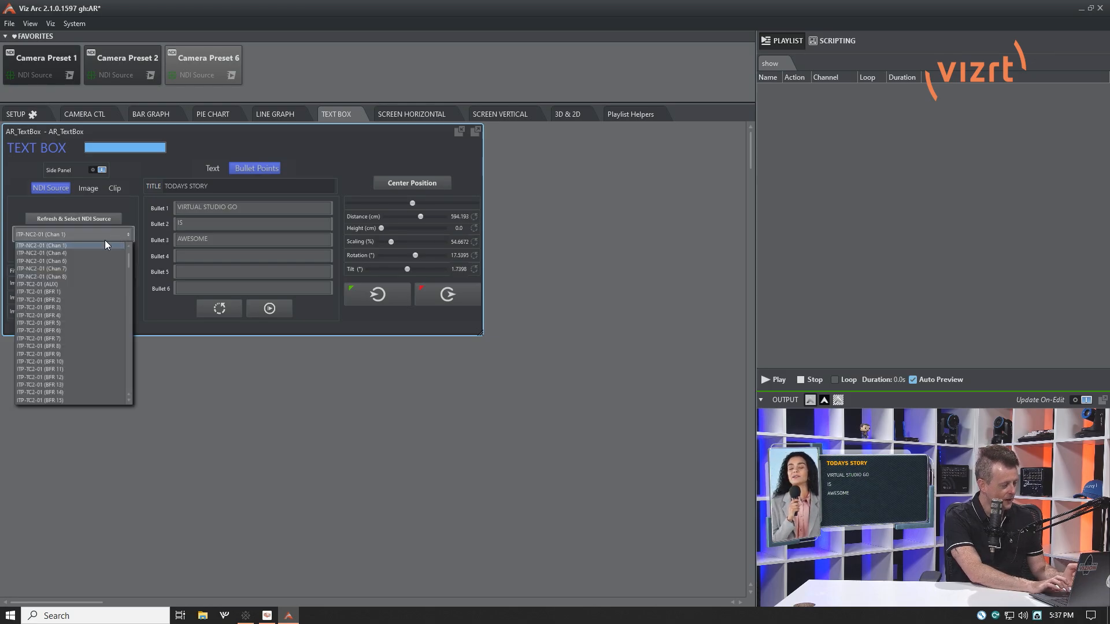
pyautogui.click(168, 168)
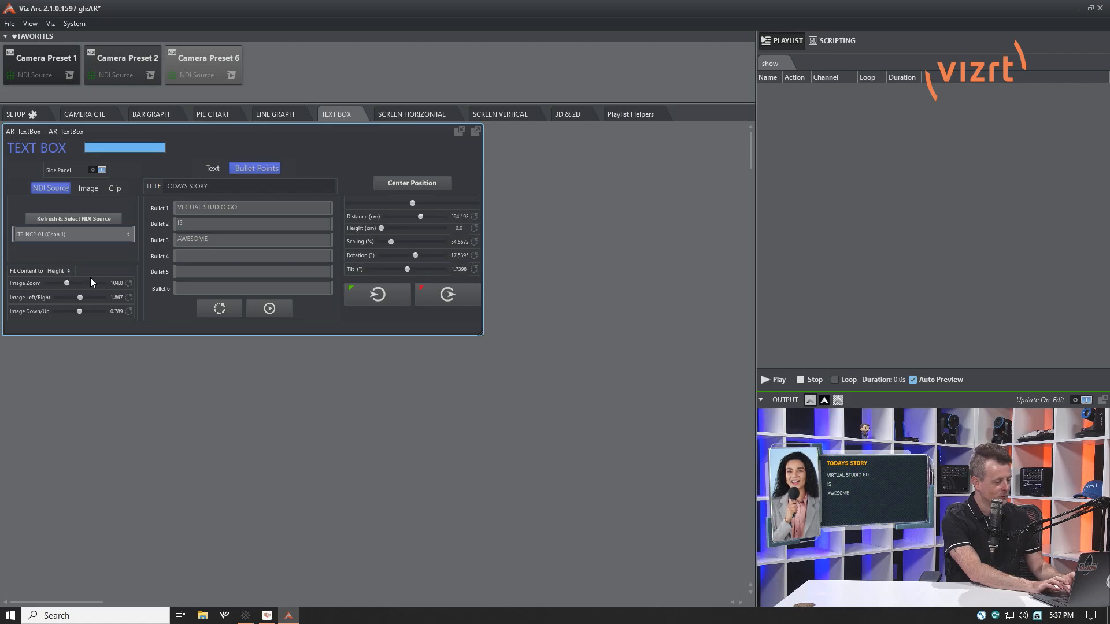
pyautogui.moveTo(80, 297); pyautogui.dragTo(80, 300)
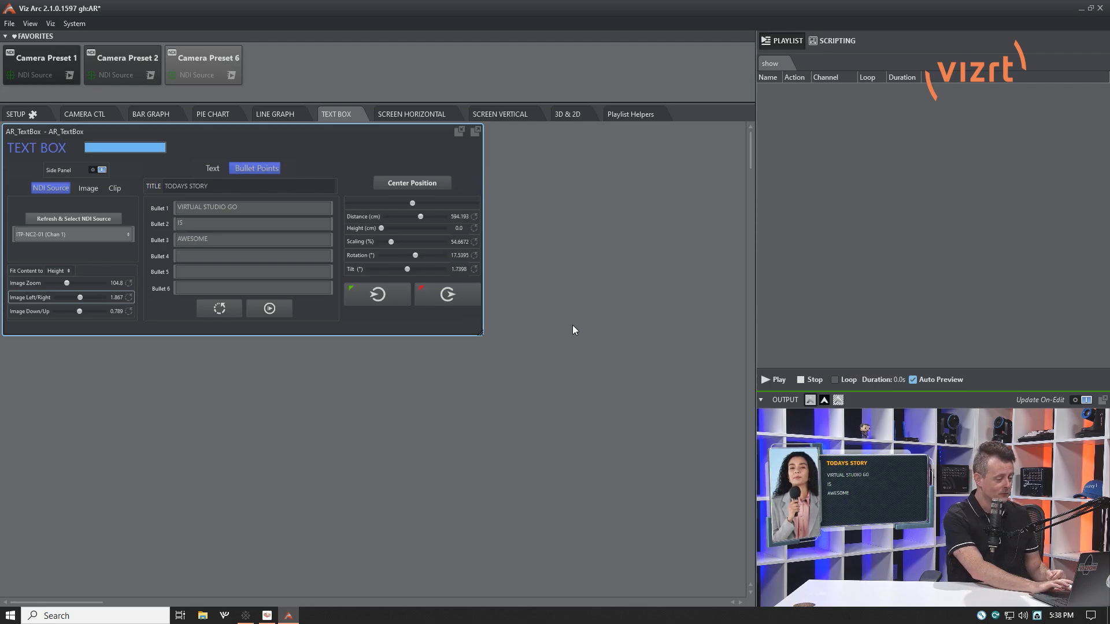
# Recall camera preset 1 and preset 2 from the camera controls over the output
pyautogui.moveTo(894, 489)
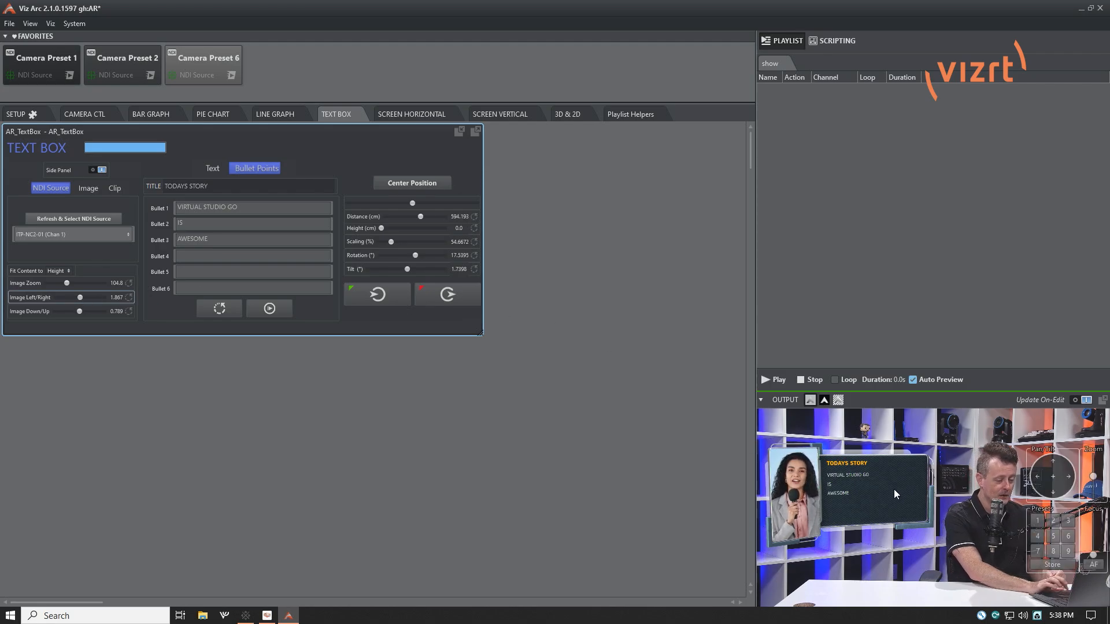
pyautogui.click(1032, 520)
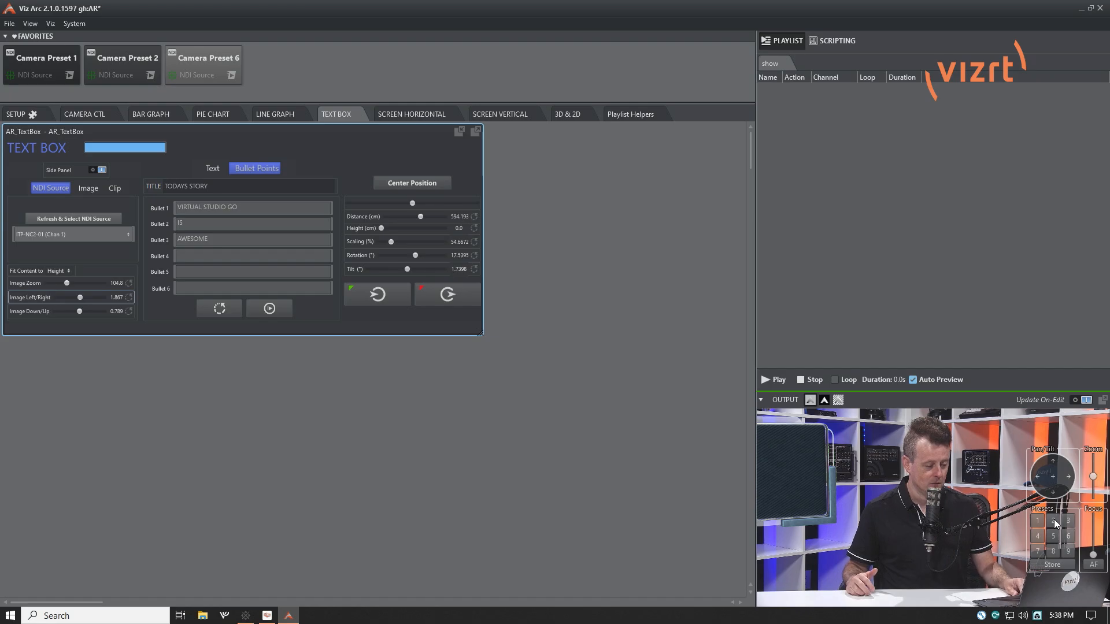
pyautogui.click(1053, 520)
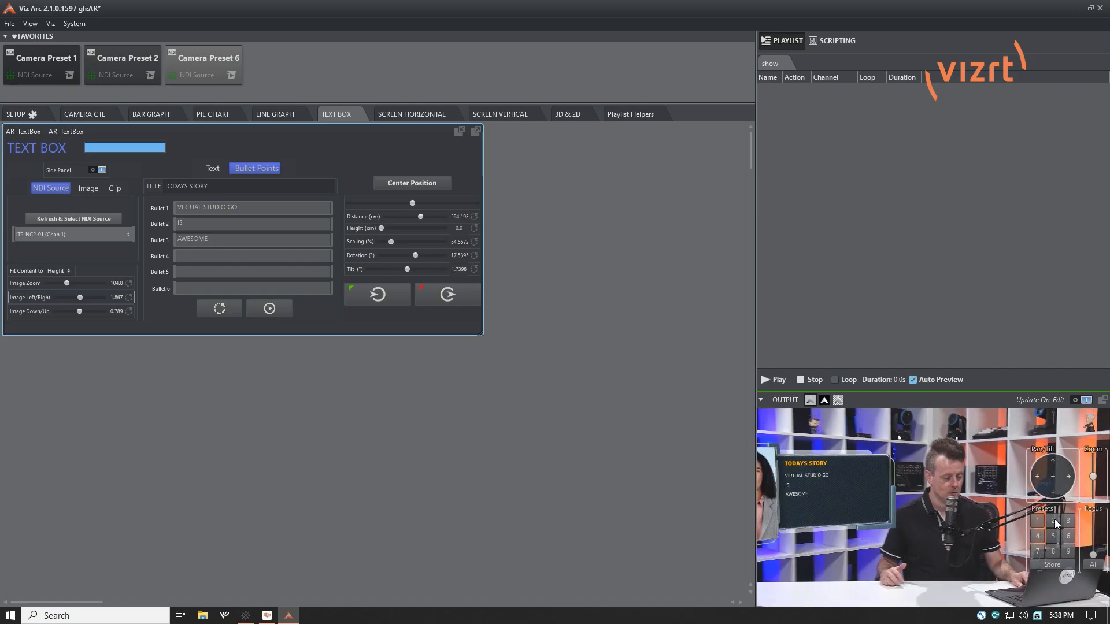
# Animate the text box out of the output
pyautogui.click(449, 296)
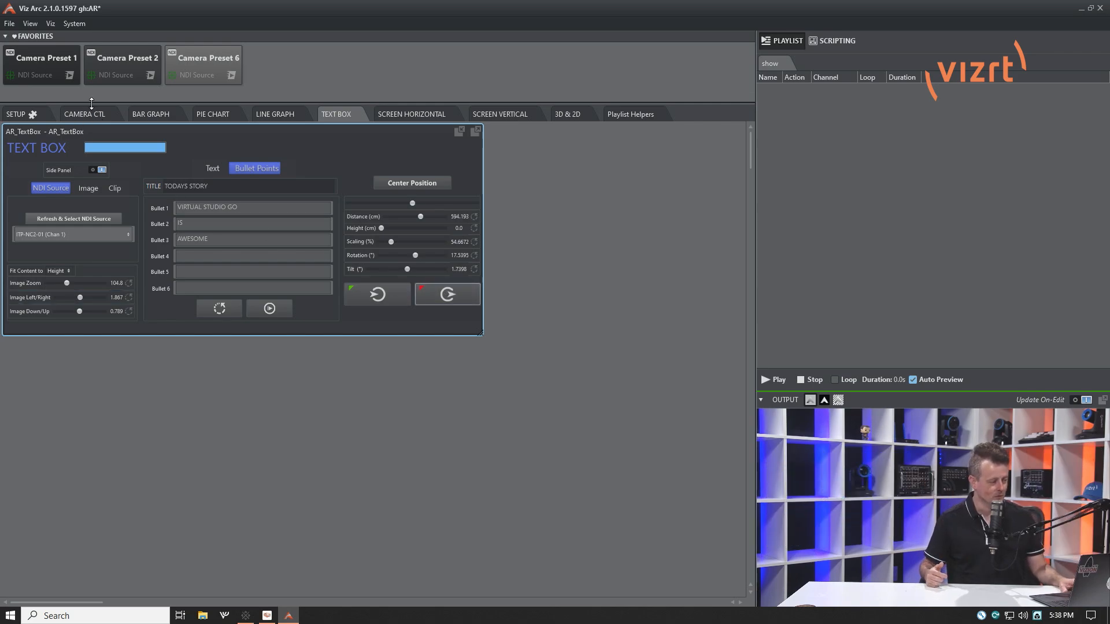
pyautogui.click(70, 75)
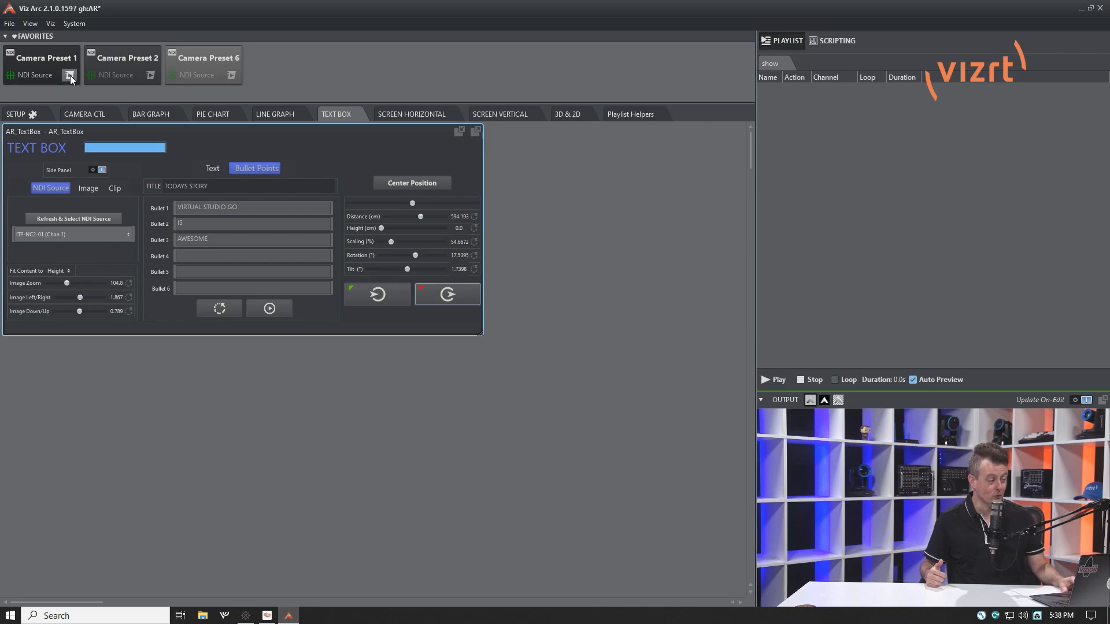